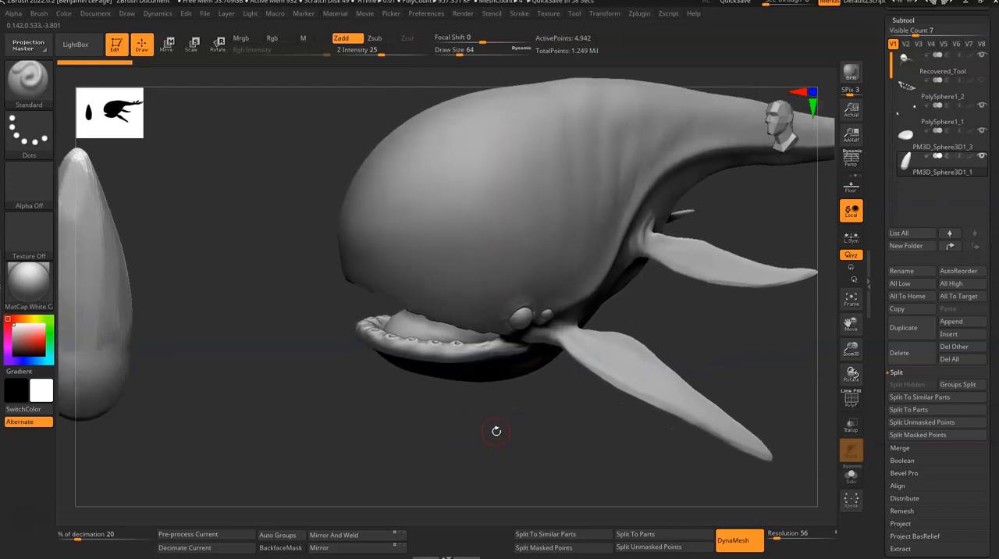
# - Look straight down on the tooth's tip and create a new InsertMesh brush from the tooth
pyautogui.keyDown('alt'); pyautogui.moveTo(363, 396); pyautogui.dragTo(420, 408); pyautogui.keyUp('alt')
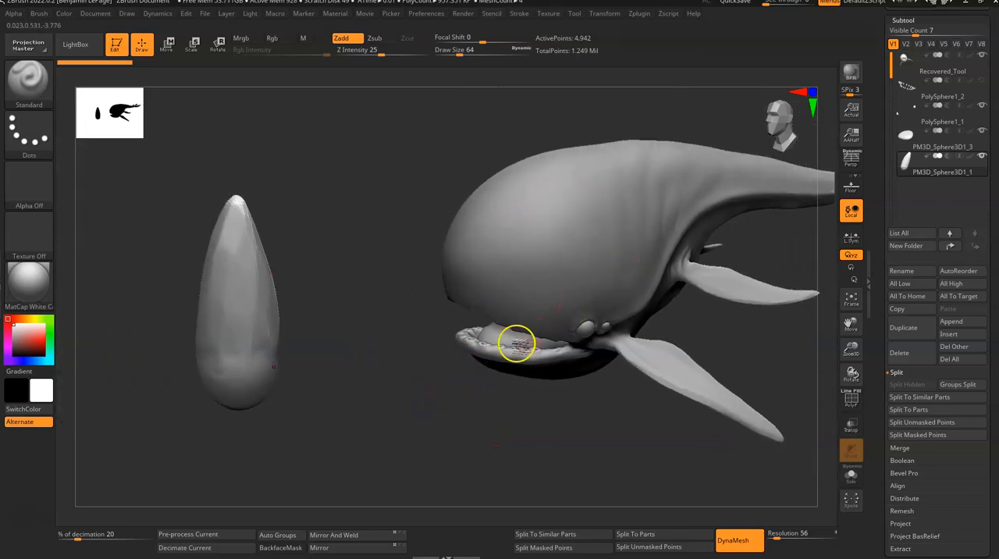
pyautogui.moveTo(408, 346); pyautogui.dragTo(406, 298)
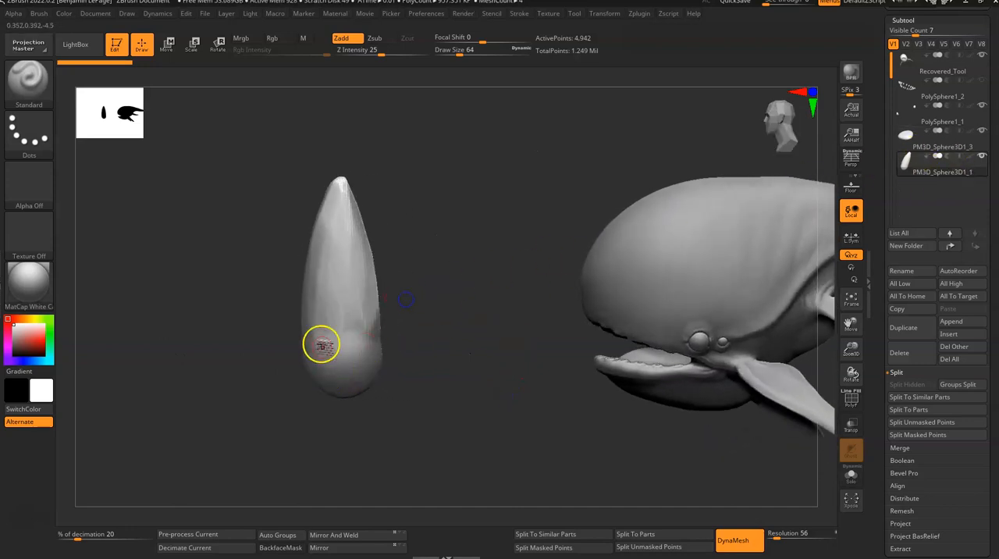
pyautogui.moveTo(406, 341)
pyautogui.mouseDown()
pyautogui.moveTo(397, 437)
pyautogui.moveTo(406, 334)
pyautogui.mouseUp()
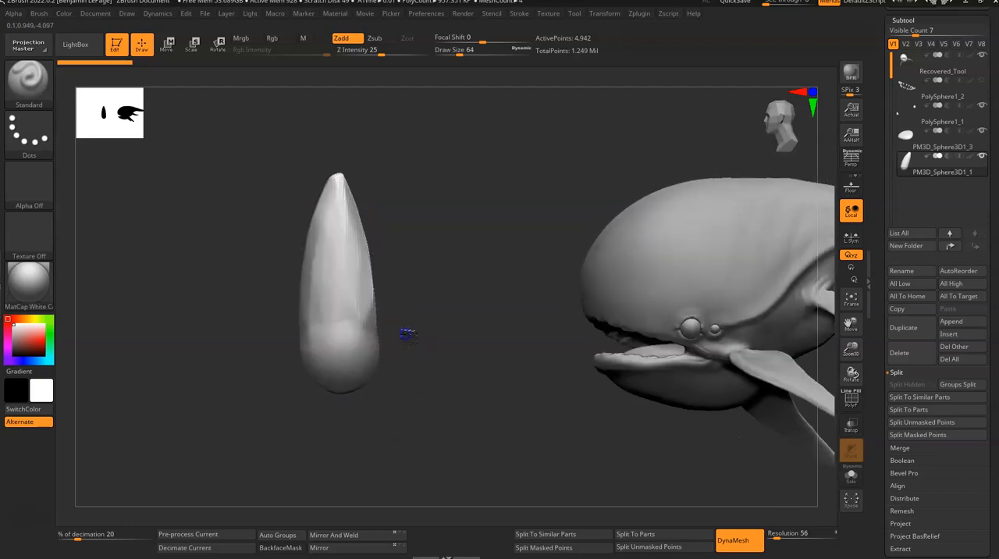
pyautogui.moveTo(380, 189); pyautogui.dragTo(494, 337)
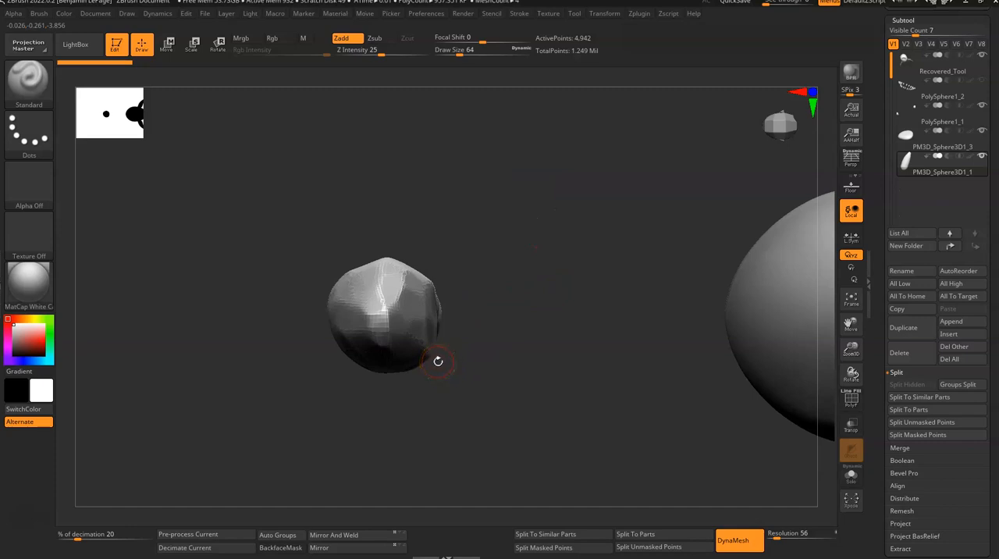
pyautogui.moveTo(358, 376)
pyautogui.mouseDown()
pyautogui.moveTo(457, 298)
pyautogui.moveTo(399, 374)
pyautogui.moveTo(424, 292)
pyautogui.moveTo(440, 290)
pyautogui.mouseUp()
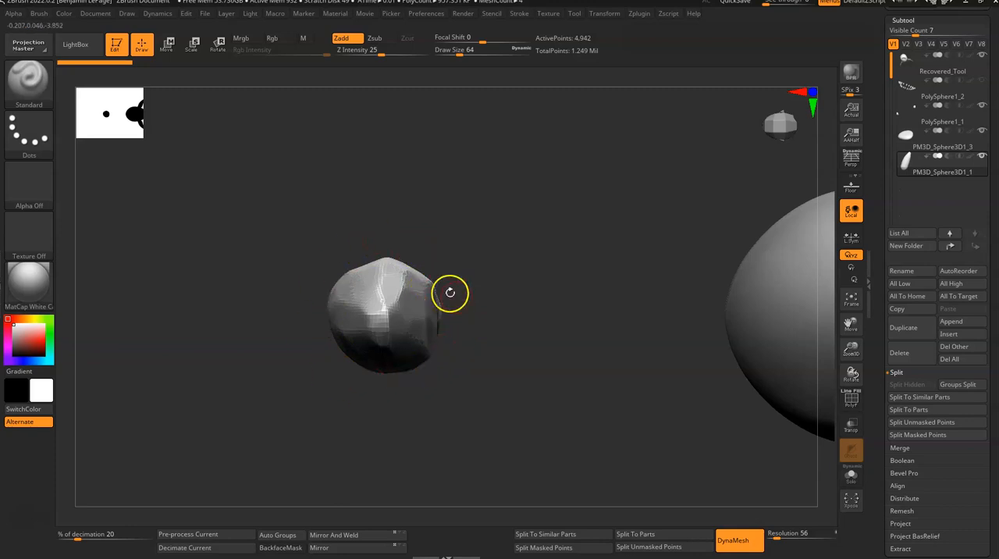
pyautogui.press('b')
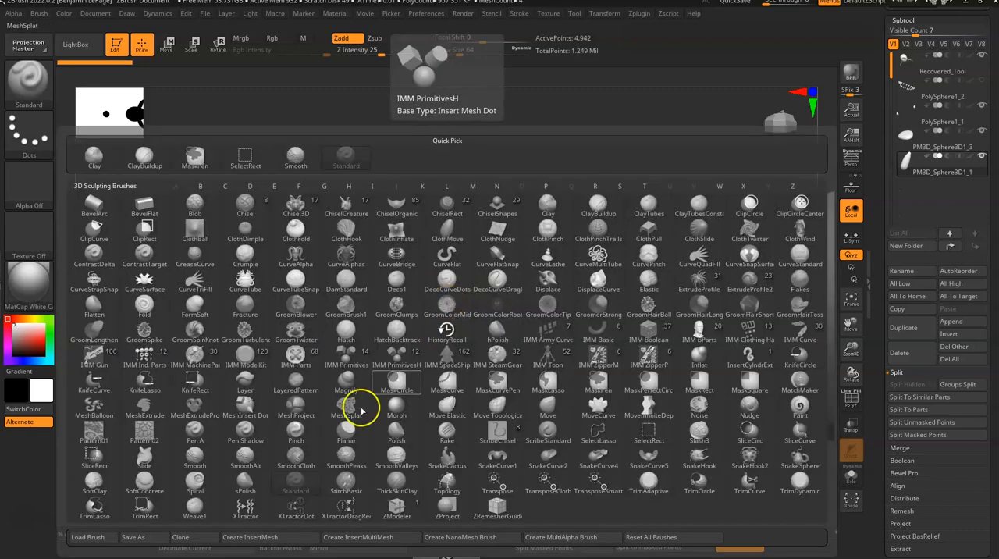
pyautogui.click(250, 537)
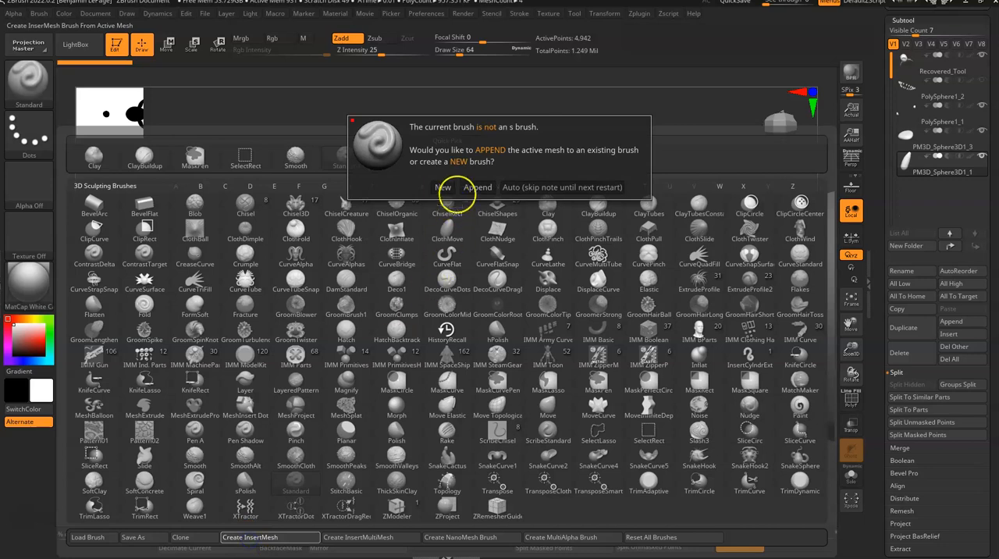
pyautogui.click(443, 187)
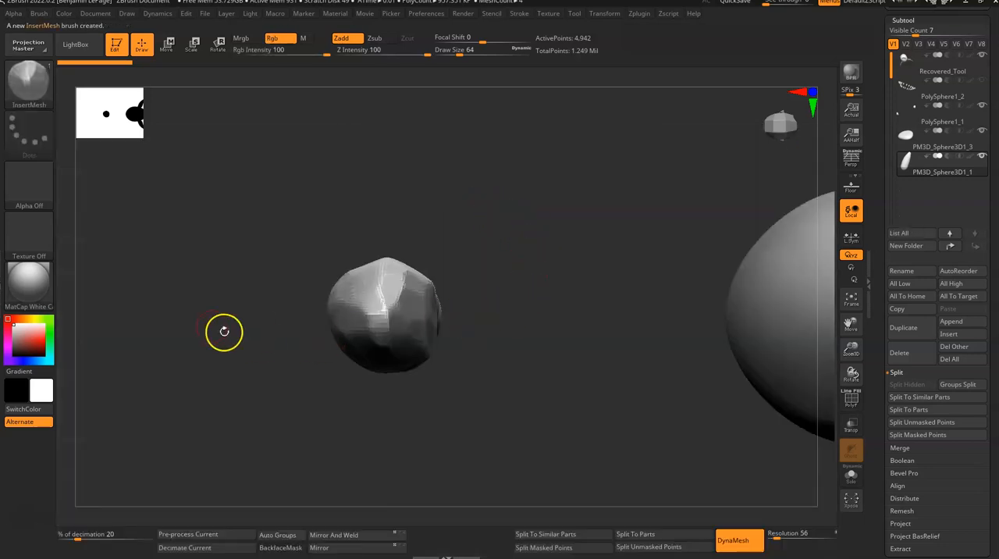
# - Make the Recovered_Tool whale body active and isolate its lower jaw with SelectLasso so the tooth sockets are exposed
pyautogui.moveTo(610, 386); pyautogui.dragTo(468, 277)
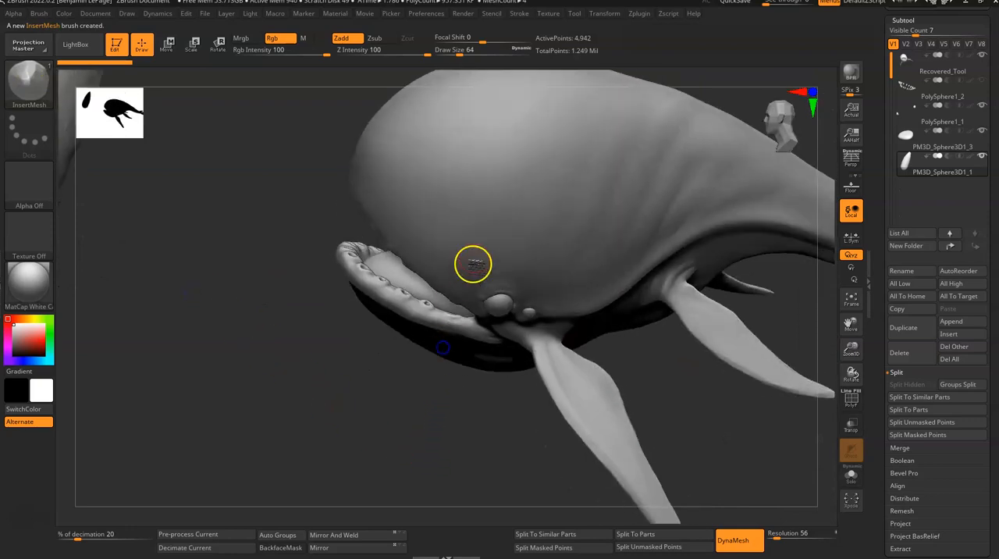
pyautogui.keyDown('alt'); pyautogui.click(475, 229); pyautogui.keyUp('alt')
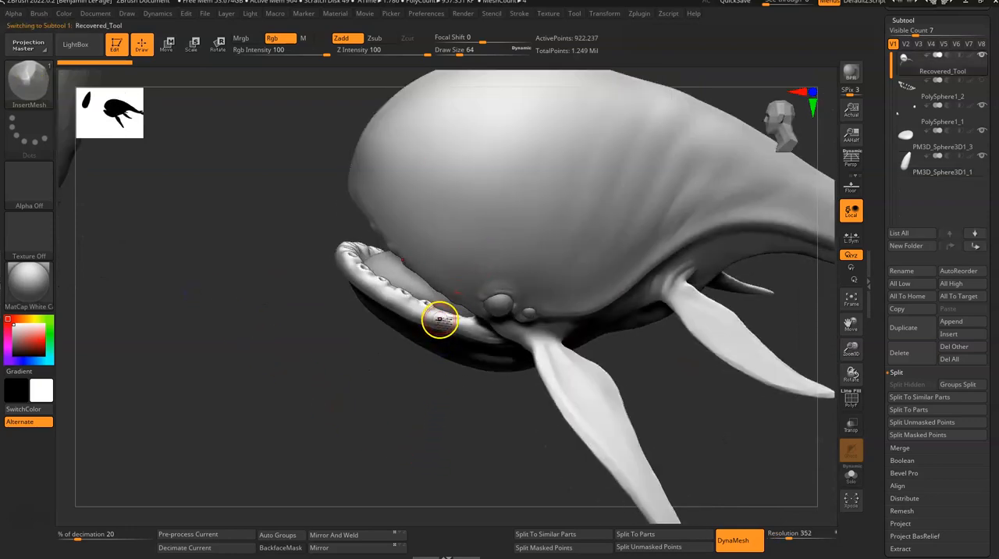
pyautogui.keyDown('alt'); pyautogui.moveTo(366, 390); pyautogui.dragTo(242, 277); pyautogui.keyUp('alt')
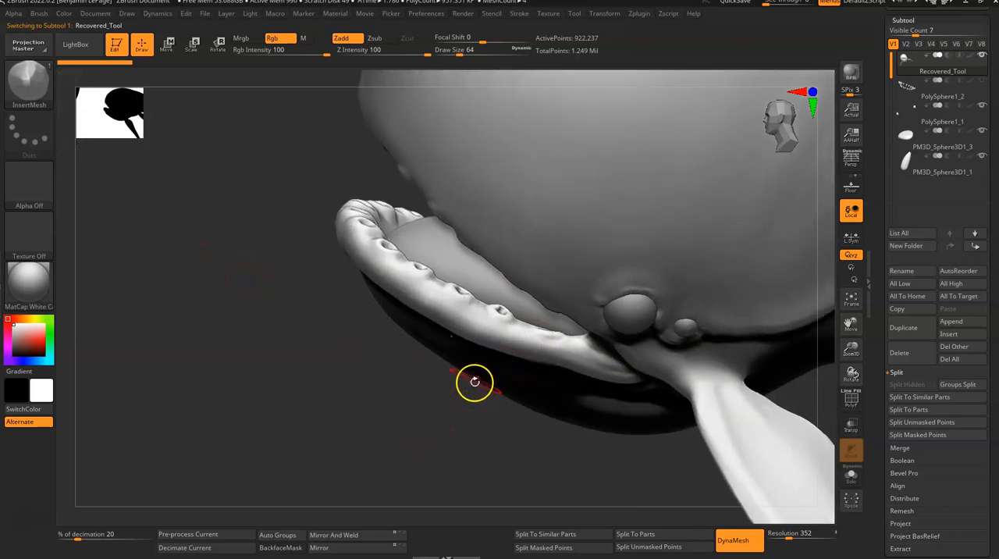
pyautogui.moveTo(405, 386)
pyautogui.mouseDown()
pyautogui.moveTo(424, 410)
pyautogui.moveTo(403, 404)
pyautogui.moveTo(366, 337)
pyautogui.moveTo(438, 356)
pyautogui.moveTo(448, 403)
pyautogui.mouseUp()
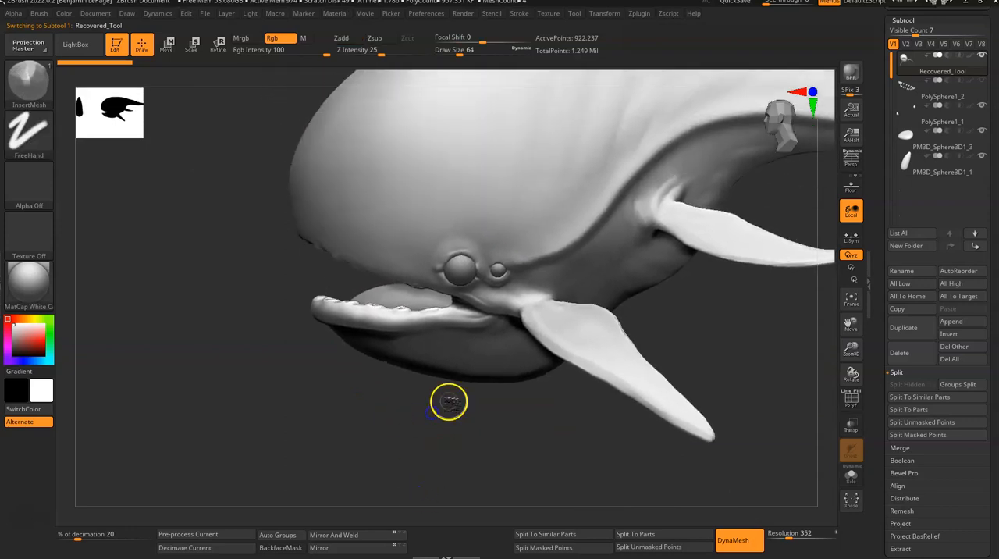
pyautogui.hotkey('ctrl', 'shift')
pyautogui.click(28, 90)
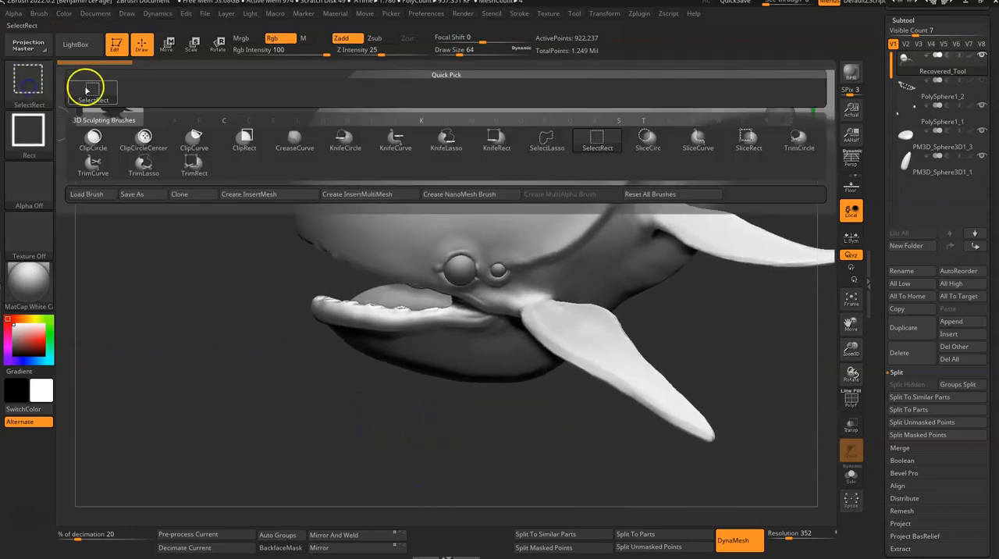
pyautogui.click(549, 142)
pyautogui.moveTo(281, 435)
pyautogui.keyDown('ctrl'); pyautogui.keyDown('shift'); pyautogui.mouseDown()
pyautogui.moveTo(251, 334)
pyautogui.moveTo(335, 286)
pyautogui.moveTo(467, 297)
pyautogui.moveTo(663, 352)
pyautogui.moveTo(544, 463)
pyautogui.mouseUp(); pyautogui.keyUp('shift'); pyautogui.keyUp('ctrl')
pyautogui.keyDown('shift'); pyautogui.moveTo(413, 466); pyautogui.dragTo(346, 363); pyautogui.keyUp('shift')
pyautogui.keyDown('alt'); pyautogui.moveTo(392, 409); pyautogui.dragTo(263, 408); pyautogui.keyUp('alt')
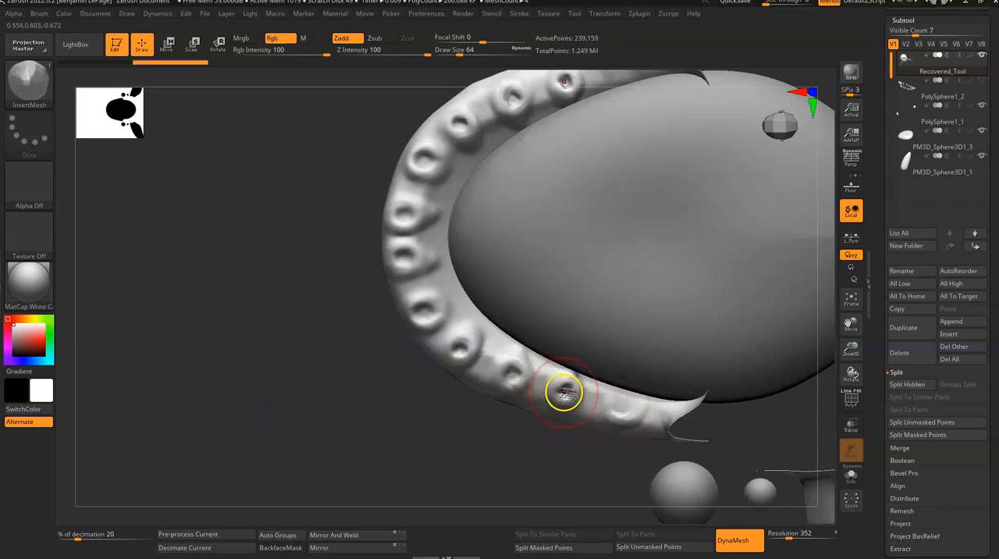
# - Insert teeth into two neighbouring sockets along the side of the lower jaw with the InsertMesh brush
pyautogui.moveTo(573, 402); pyautogui.dragTo(577, 417)
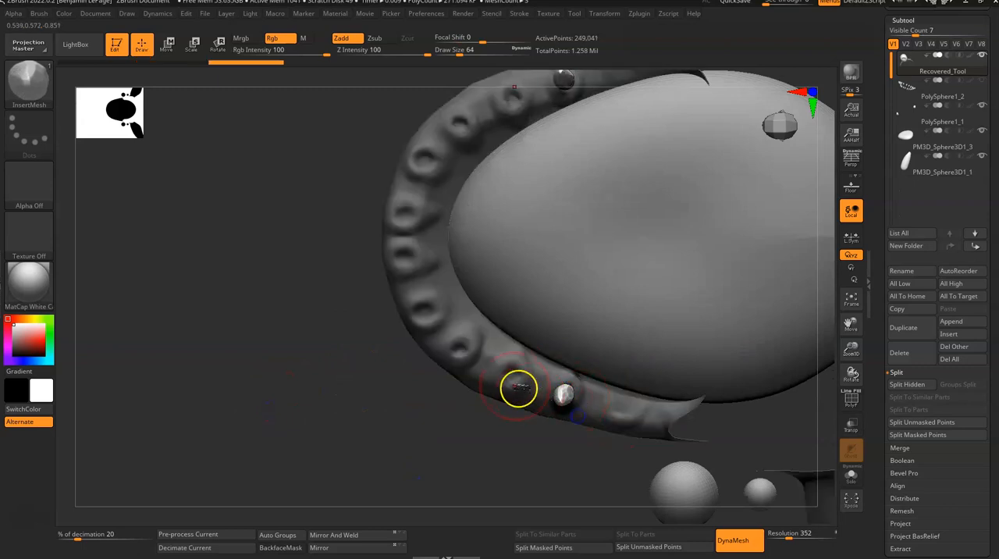
pyautogui.moveTo(487, 461)
pyautogui.mouseDown()
pyautogui.moveTo(505, 390)
pyautogui.moveTo(346, 423)
pyautogui.moveTo(352, 430)
pyautogui.moveTo(467, 329)
pyautogui.mouseUp()
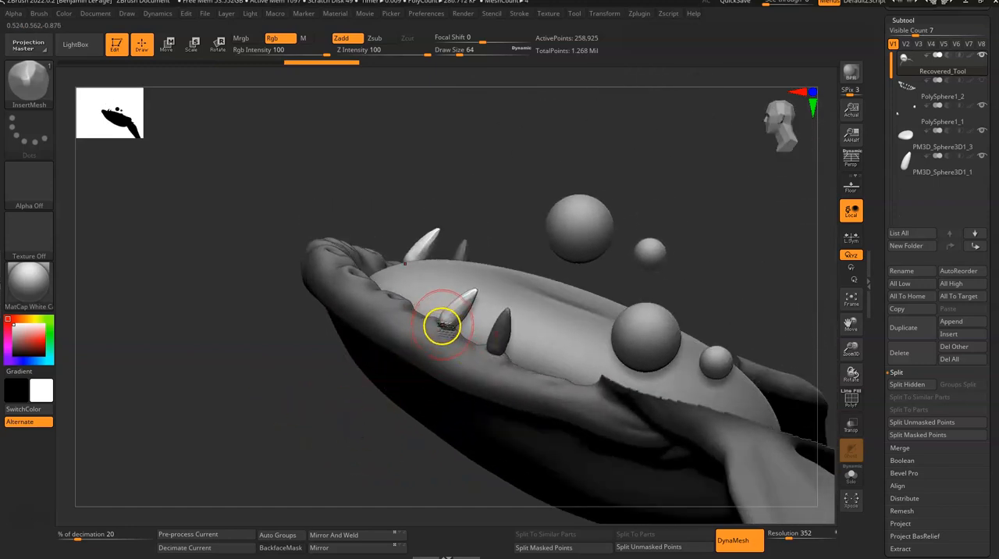
pyautogui.moveTo(524, 211)
pyautogui.mouseDown()
pyautogui.moveTo(491, 214)
pyautogui.moveTo(502, 198)
pyautogui.mouseUp()
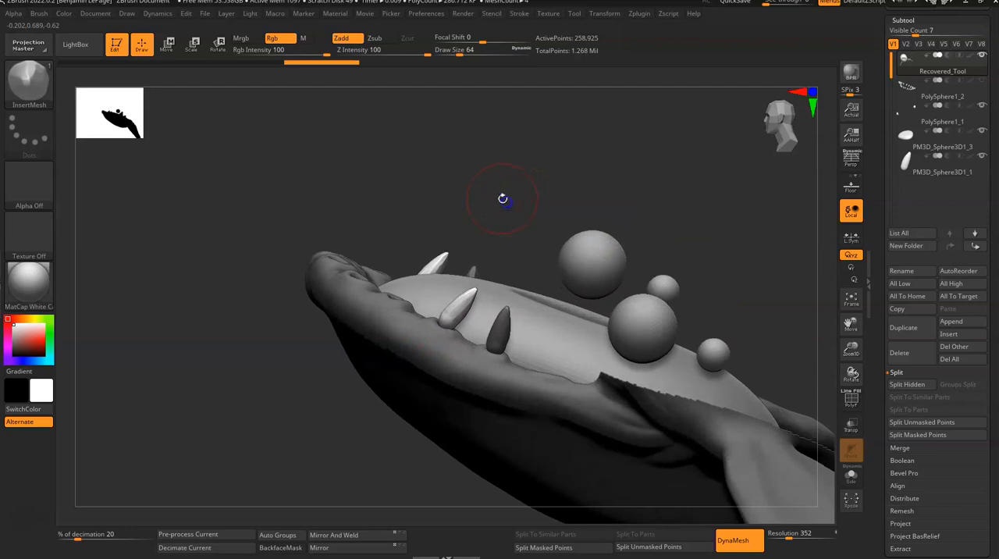
# - Shift the second inserted tooth slightly along its length with the Move gizmo to seat it in its socket
pyautogui.press('w')
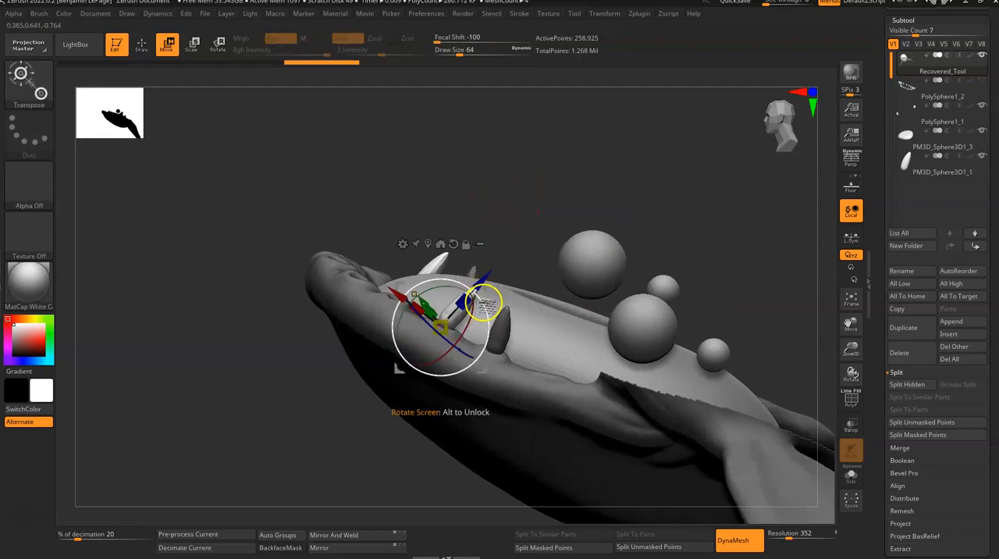
pyautogui.moveTo(480, 296); pyautogui.dragTo(478, 293)
pyautogui.moveTo(521, 206); pyautogui.dragTo(514, 233)
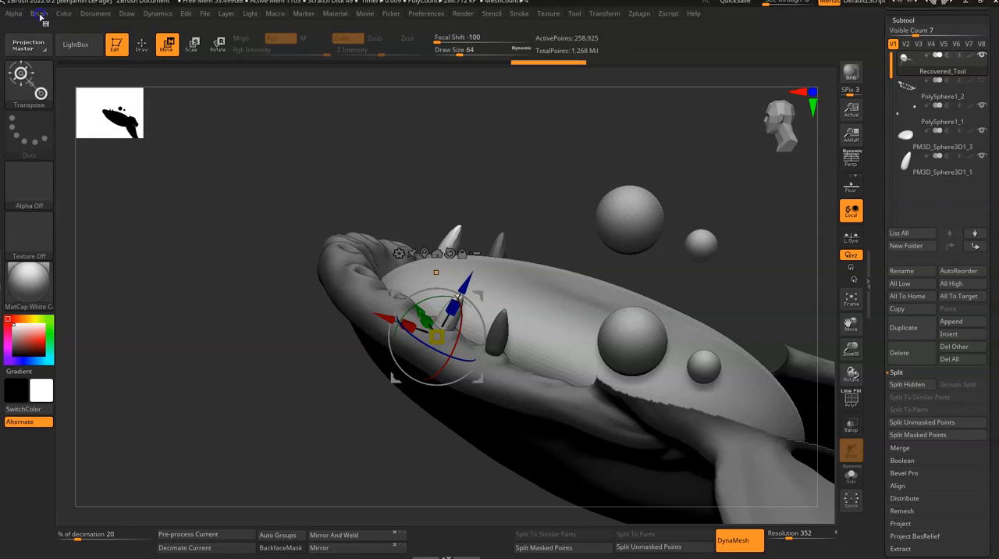
# - Return to drawing with the InsertMesh brush and adjust its embed depth in the brush's Depth settings
pyautogui.click(39, 14)
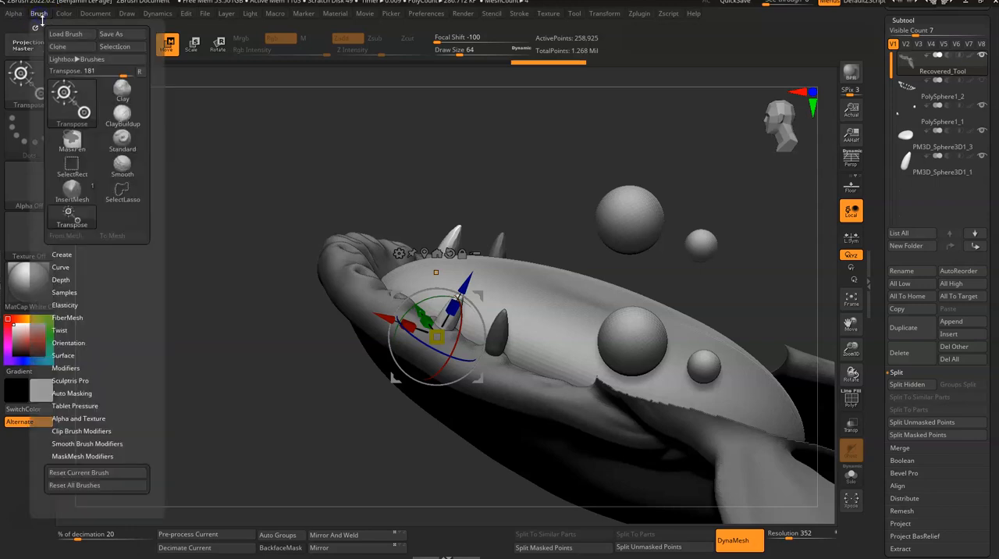
pyautogui.click(61, 279)
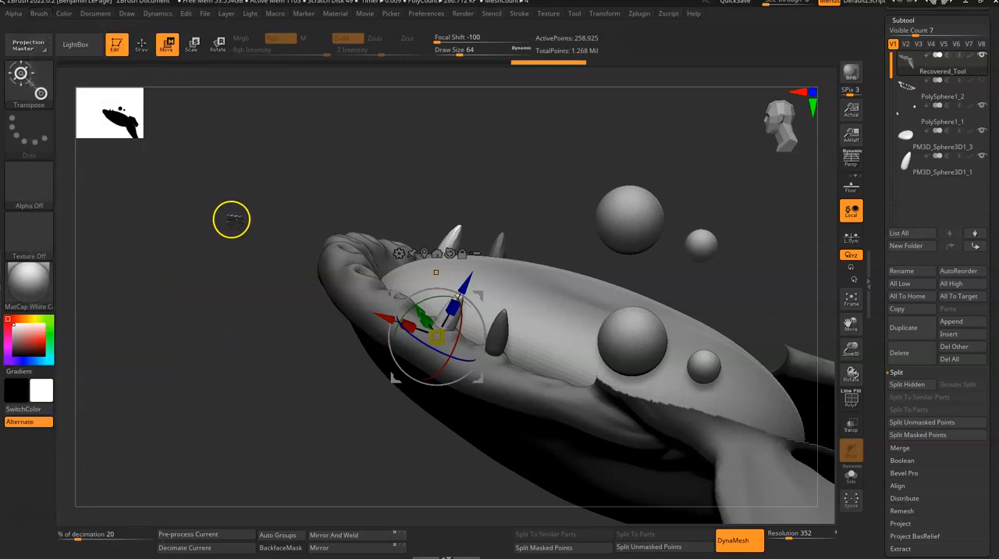
pyautogui.press('q')
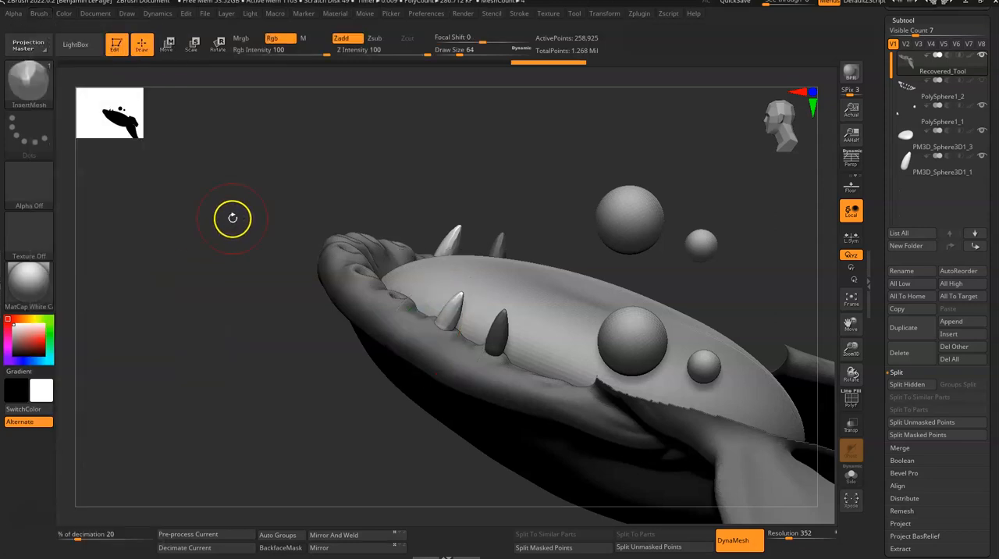
pyautogui.click(38, 13)
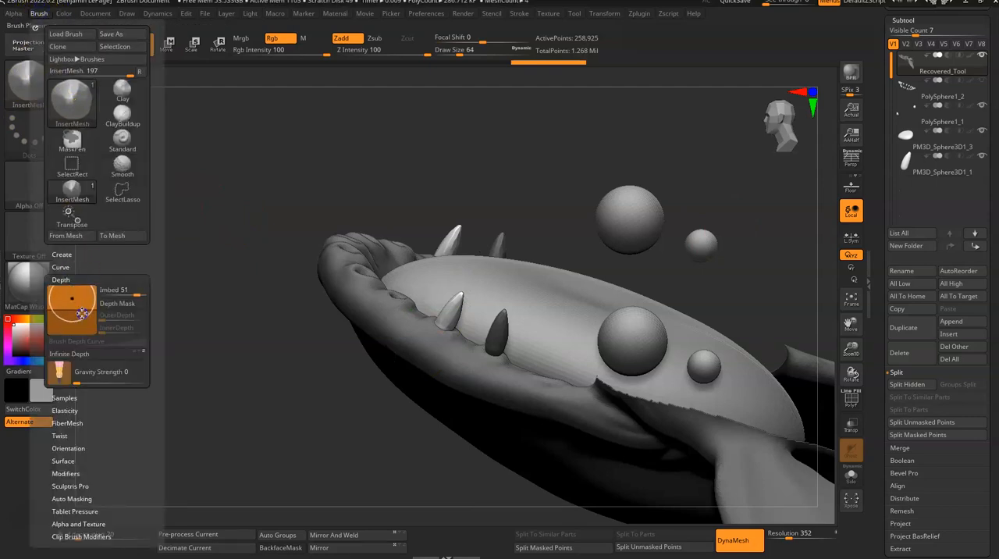
pyautogui.moveTo(81, 313); pyautogui.dragTo(81, 303)
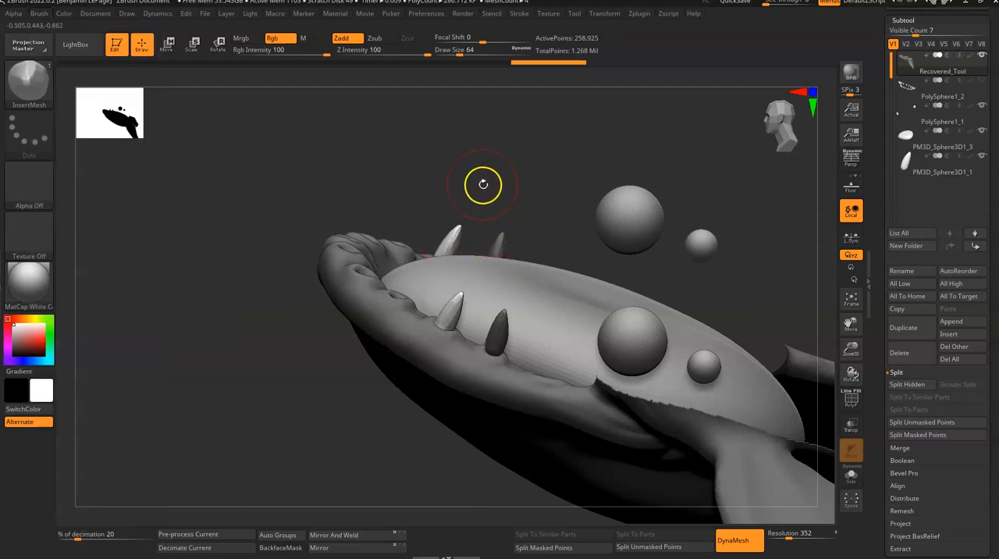
# - Insert teeth into the next three sockets toward the front of the lower jaw
pyautogui.moveTo(482, 185); pyautogui.dragTo(476, 216)
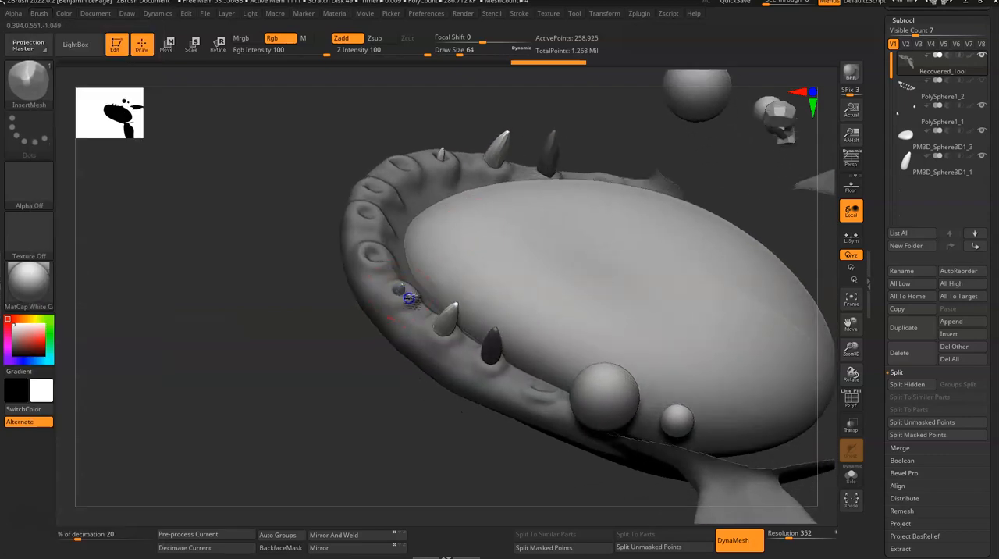
pyautogui.moveTo(375, 363); pyautogui.dragTo(372, 384)
pyautogui.moveTo(390, 276); pyautogui.dragTo(391, 279)
pyautogui.moveTo(336, 420); pyautogui.dragTo(334, 381)
pyautogui.moveTo(360, 196); pyautogui.dragTo(355, 195)
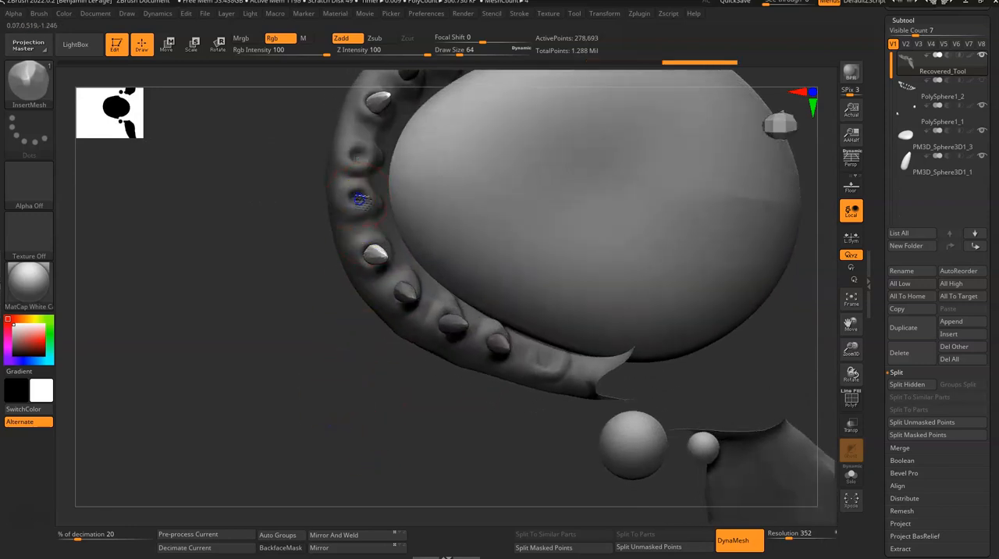
pyautogui.moveTo(386, 431); pyautogui.dragTo(447, 299)
pyautogui.moveTo(429, 151); pyautogui.dragTo(376, 189)
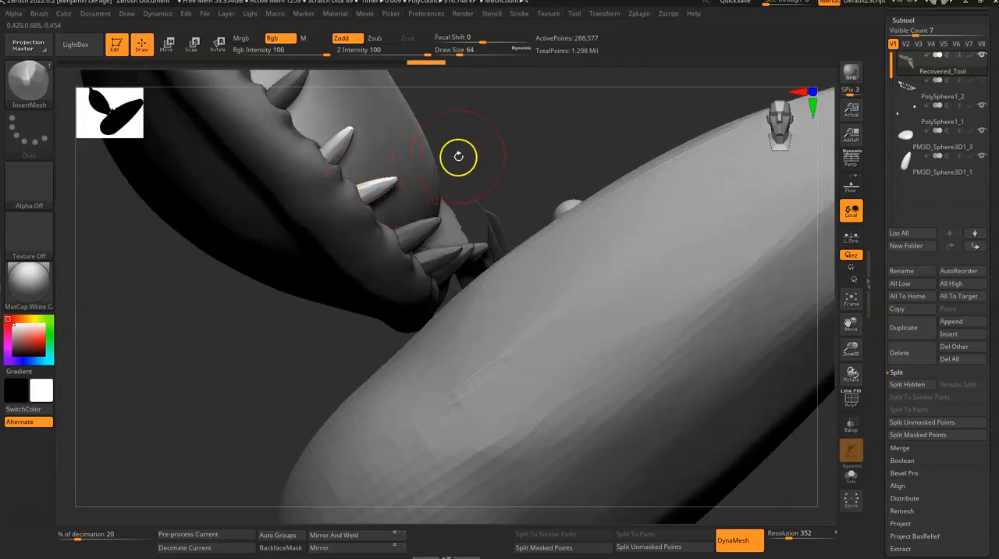
# - Move the frontmost inserted tooth along its axis to set how deep it sits in the gum
pyautogui.press('w')
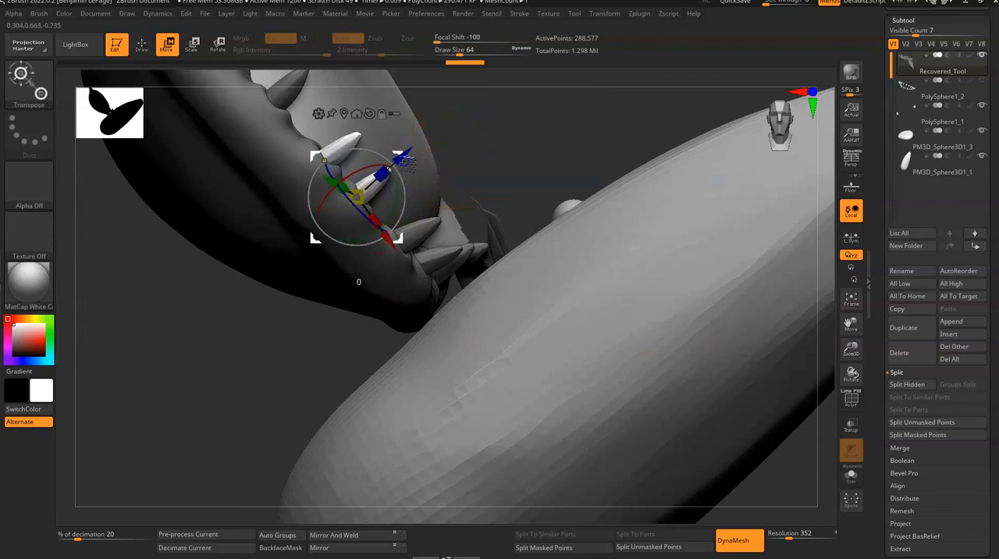
pyautogui.moveTo(403, 160); pyautogui.dragTo(488, 152)
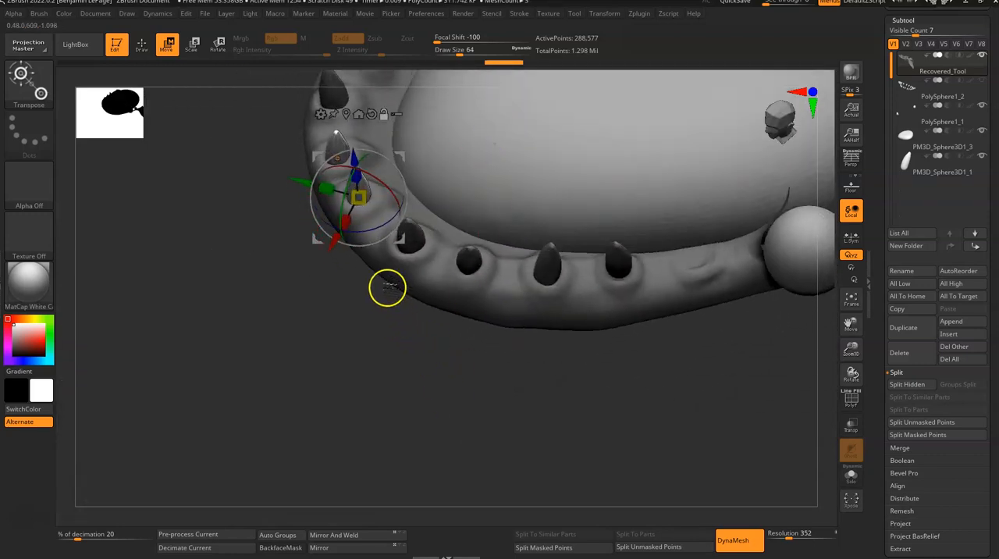
pyautogui.moveTo(401, 348)
pyautogui.mouseDown()
pyautogui.moveTo(364, 408)
pyautogui.moveTo(354, 382)
pyautogui.moveTo(344, 386)
pyautogui.moveTo(366, 368)
pyautogui.moveTo(359, 411)
pyautogui.moveTo(381, 387)
pyautogui.mouseUp()
# - Unhide the rest of the whale body and clear the mask left on it
pyautogui.hotkey('ctrl', 'shift')
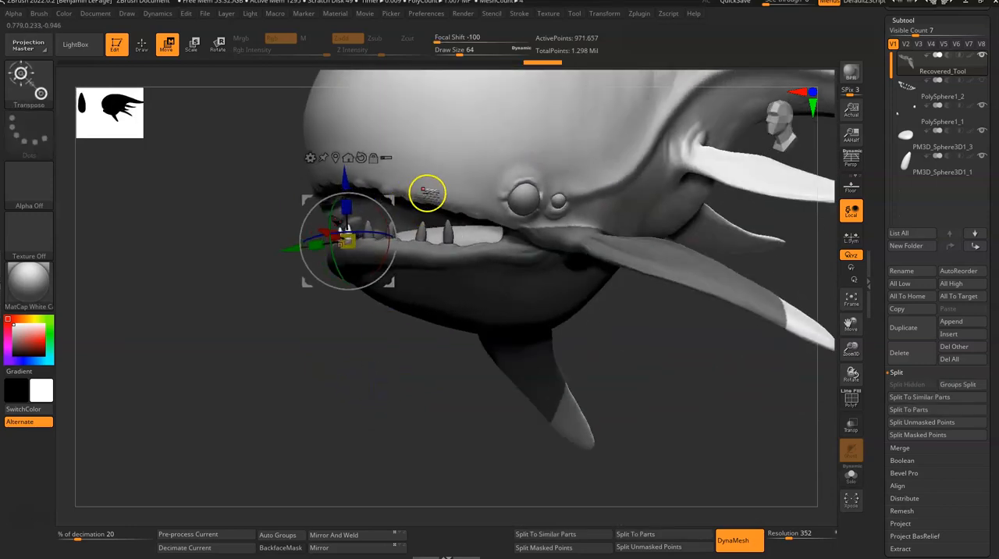
pyautogui.keyDown('alt'); pyautogui.moveTo(438, 404); pyautogui.dragTo(332, 447); pyautogui.keyUp('alt')
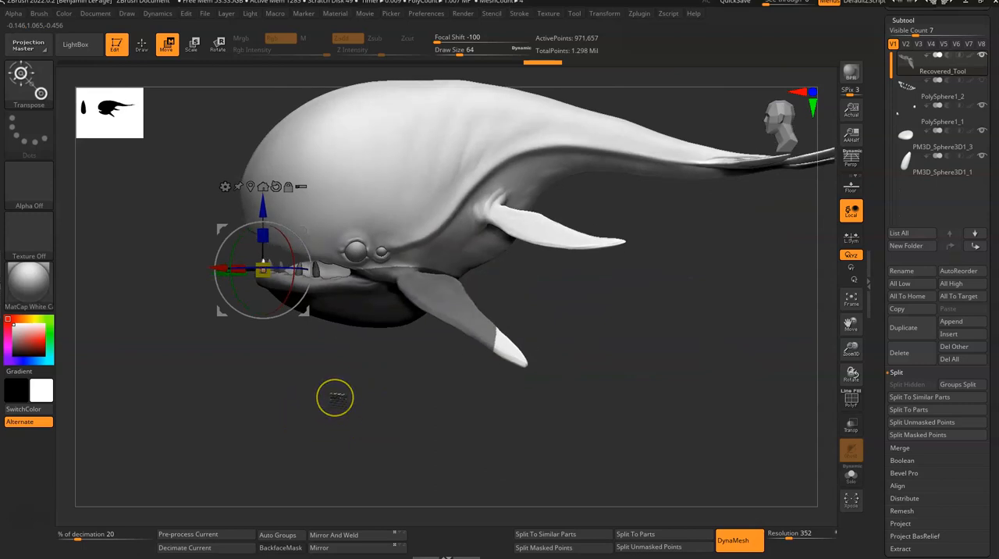
pyautogui.keyDown('alt'); pyautogui.moveTo(337, 400); pyautogui.dragTo(384, 436); pyautogui.keyUp('alt')
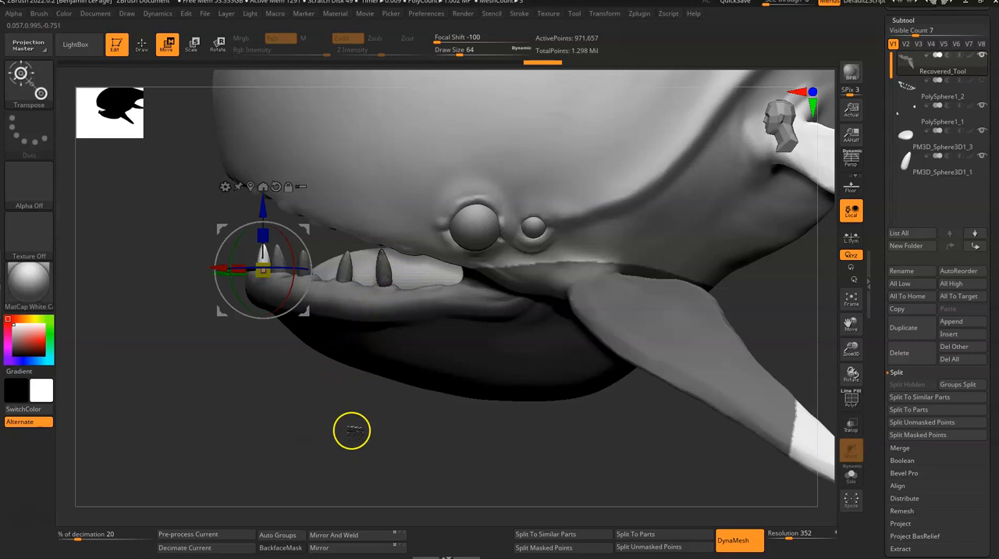
pyautogui.moveTo(352, 423); pyautogui.dragTo(309, 394)
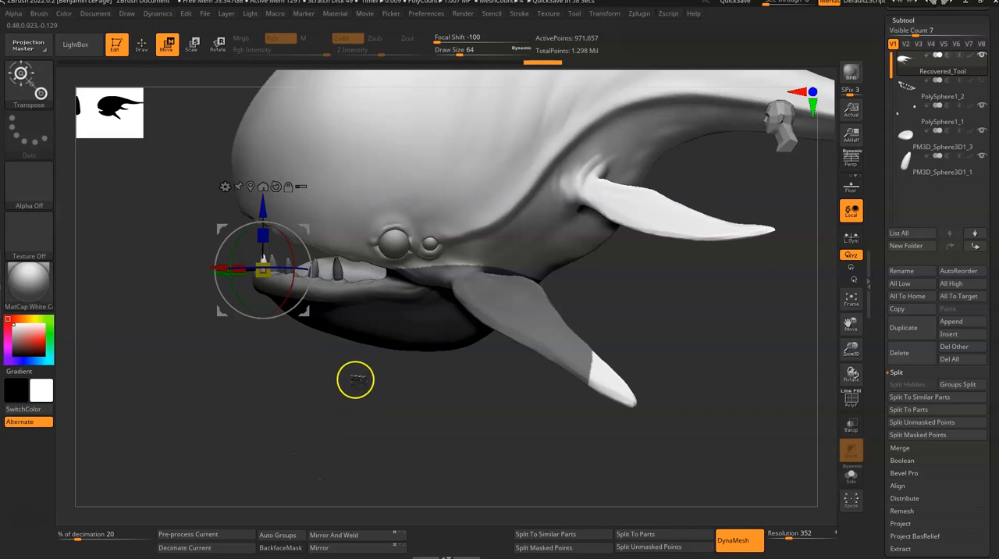
pyautogui.keyDown('ctrl'); pyautogui.click(355, 406); pyautogui.keyUp('ctrl')
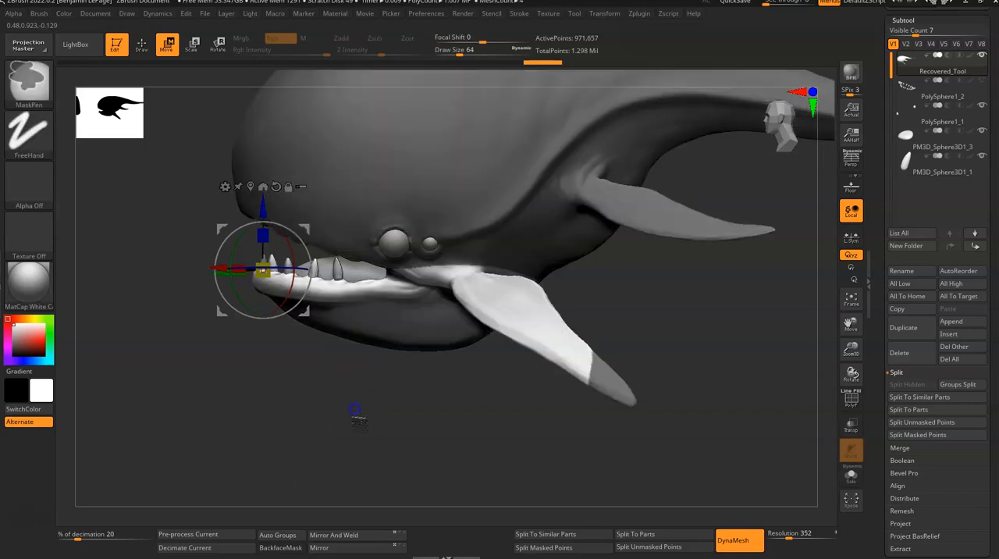
pyautogui.keyDown('ctrl'); pyautogui.moveTo(360, 409); pyautogui.dragTo(364, 437); pyautogui.keyUp('ctrl')
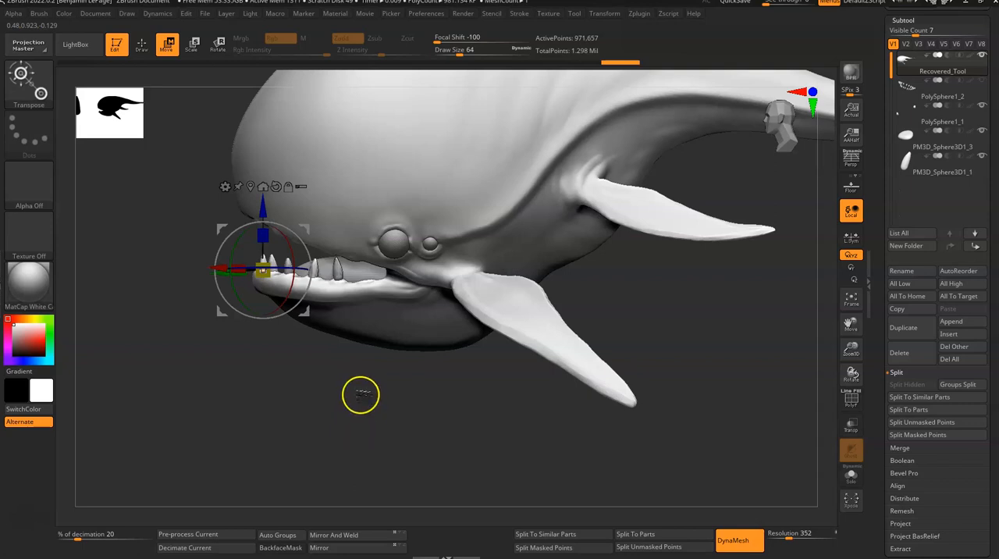
# - Return to Draw mode and turn on the PolyFrame display to show the polygroups of the whale body and teeth
pyautogui.press('ctrl')
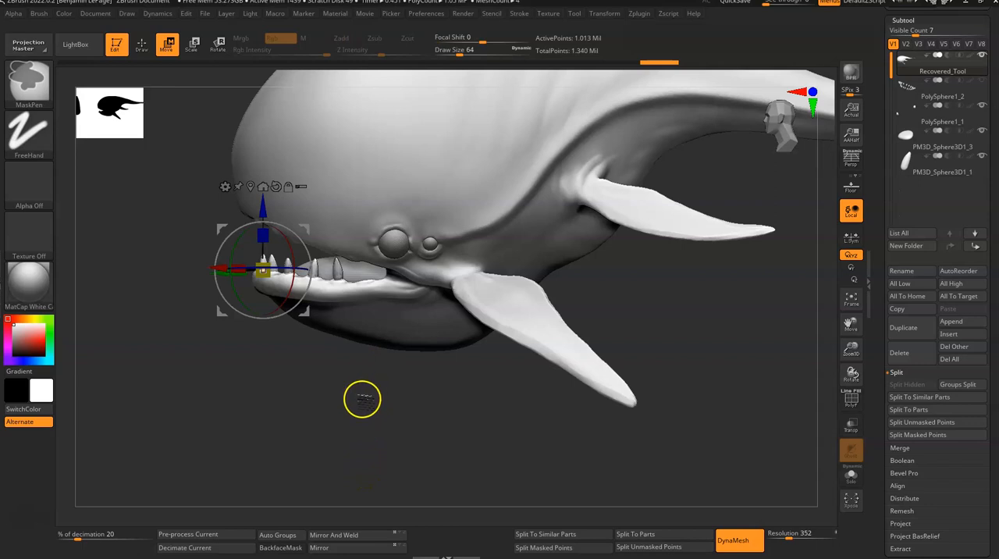
pyautogui.moveTo(356, 388)
pyautogui.keyDown('alt'); pyautogui.mouseDown()
pyautogui.moveTo(402, 459)
pyautogui.moveTo(360, 406)
pyautogui.mouseUp(); pyautogui.keyUp('alt')
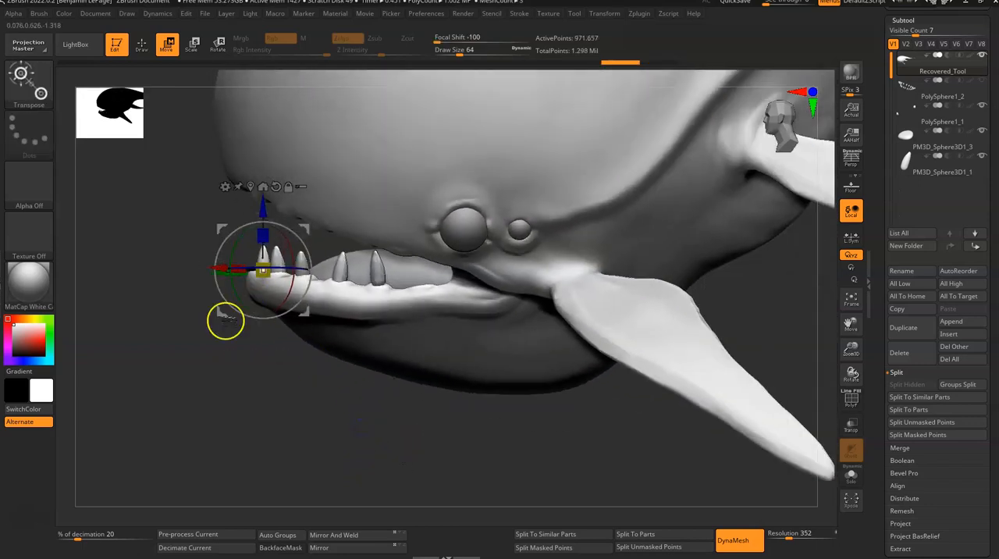
pyautogui.press('q')
pyautogui.press('f')
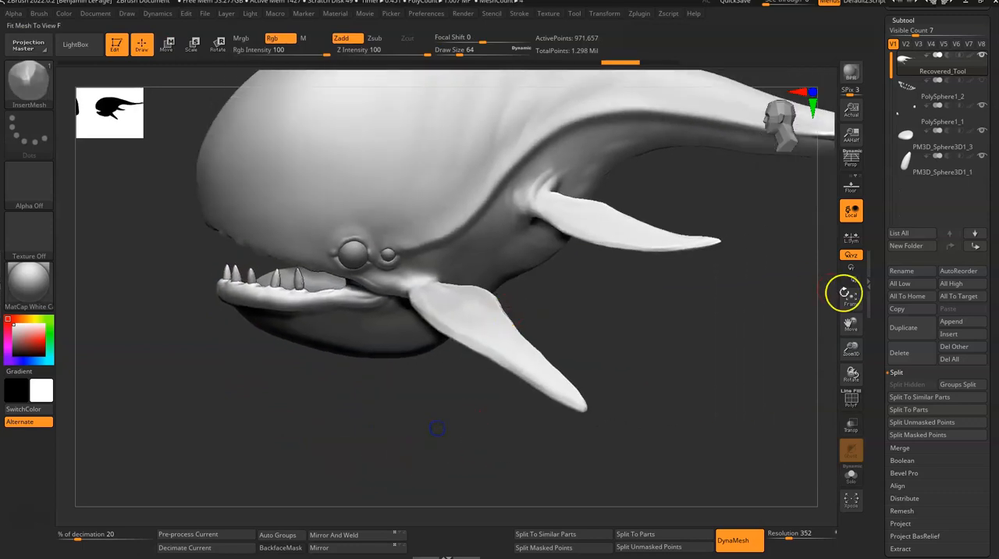
pyautogui.click(850, 401)
pyautogui.click(850, 401)
pyautogui.moveTo(708, 410); pyautogui.dragTo(544, 445)
pyautogui.moveTo(355, 374)
pyautogui.keyDown('alt'); pyautogui.mouseDown()
pyautogui.moveTo(359, 455)
pyautogui.moveTo(359, 428)
pyautogui.mouseUp(); pyautogui.keyUp('alt')
# - Isolate the whale body's green polygroup, mask it completely, and unhide the inserted teeth
pyautogui.hotkey('ctrl', 'shift')
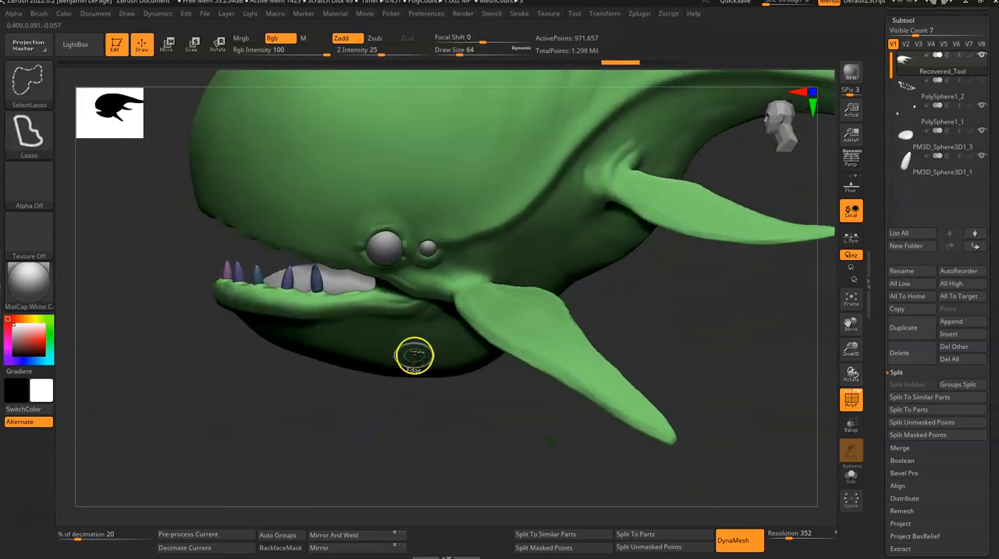
pyautogui.keyDown('ctrl'); pyautogui.keyDown('shift'); pyautogui.click(417, 353); pyautogui.keyUp('shift'); pyautogui.keyUp('ctrl')
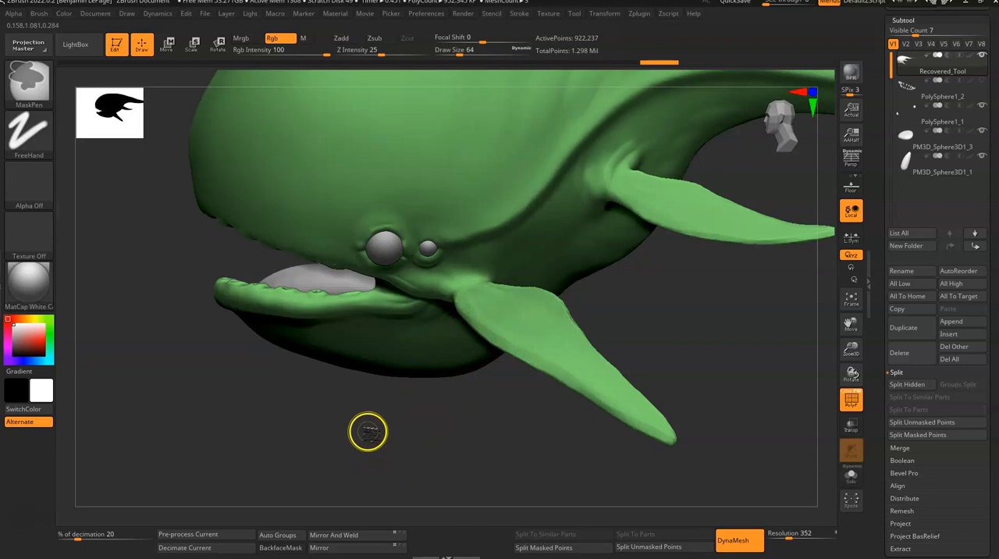
pyautogui.keyDown('ctrl'); pyautogui.click(372, 426); pyautogui.keyUp('ctrl')
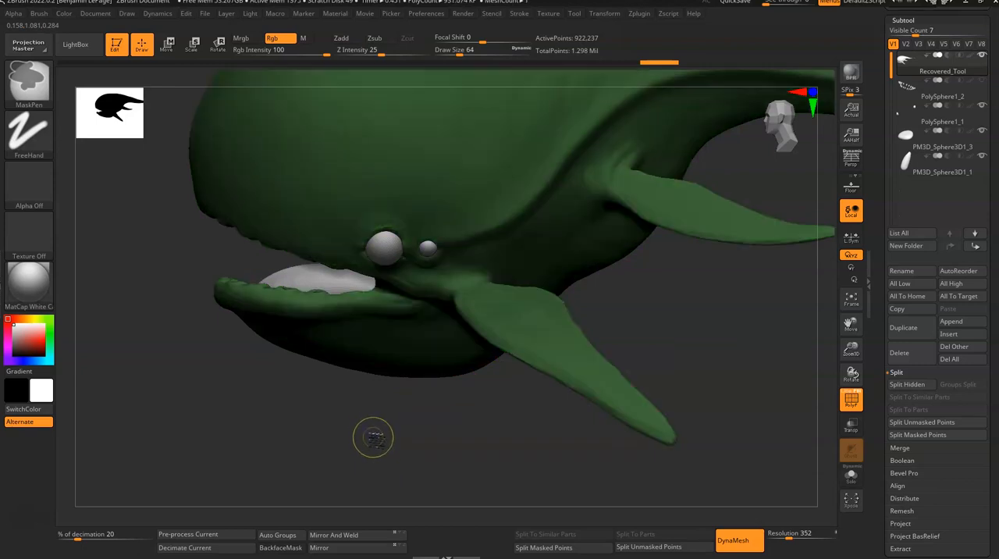
pyautogui.hotkey('ctrl', 'shift')
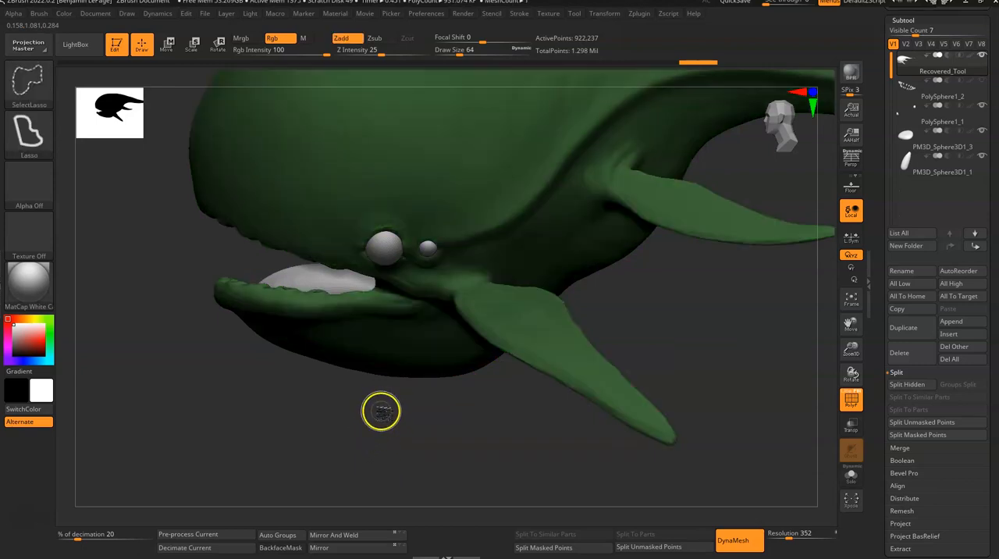
pyautogui.keyDown('ctrl'); pyautogui.keyDown('shift'); pyautogui.click(384, 416); pyautogui.keyUp('shift'); pyautogui.keyUp('ctrl')
pyautogui.moveTo(373, 428); pyautogui.dragTo(389, 414)
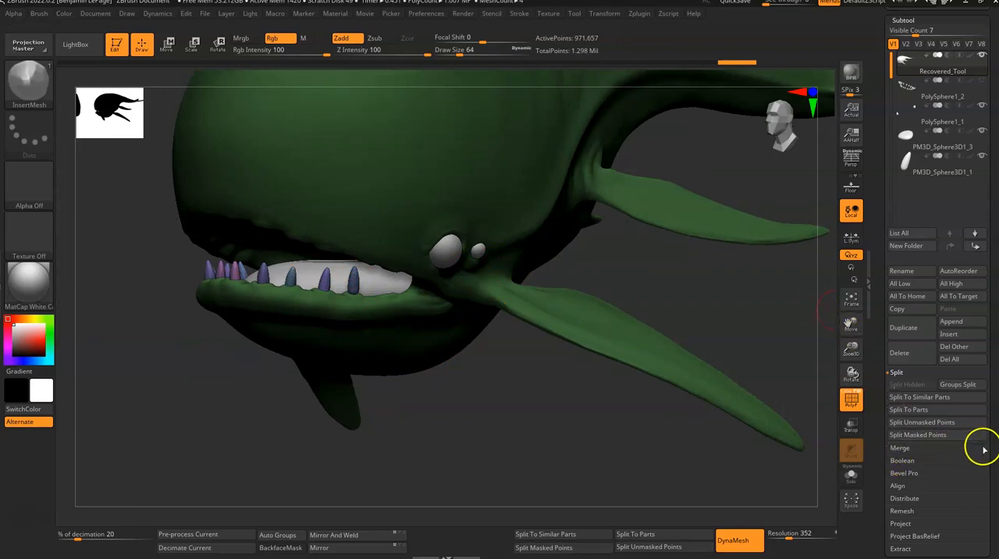
# - Split the unmasked teeth from the whale body into their own subtool and turn off the PolyFrame display
pyautogui.moveTo(991, 457); pyautogui.dragTo(994, 419)
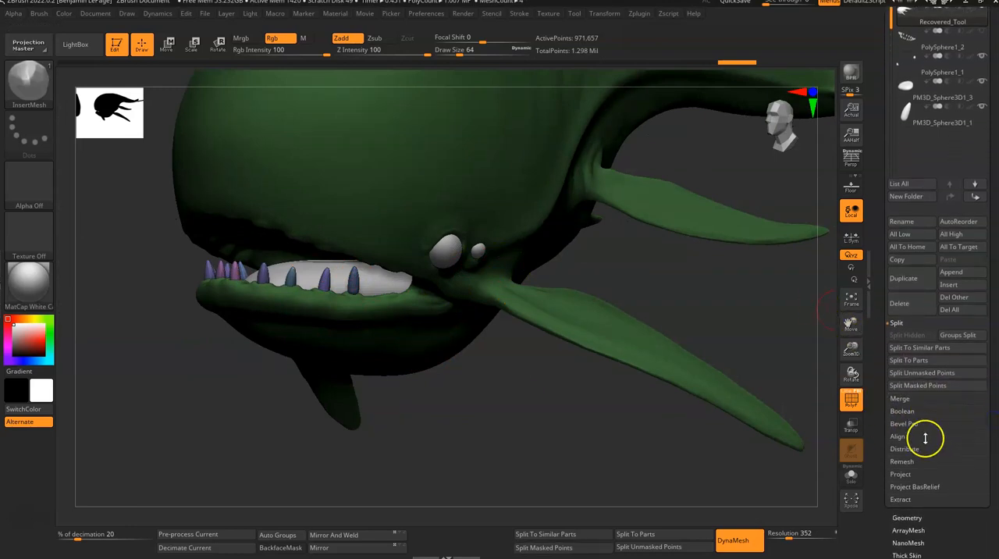
pyautogui.click(929, 373)
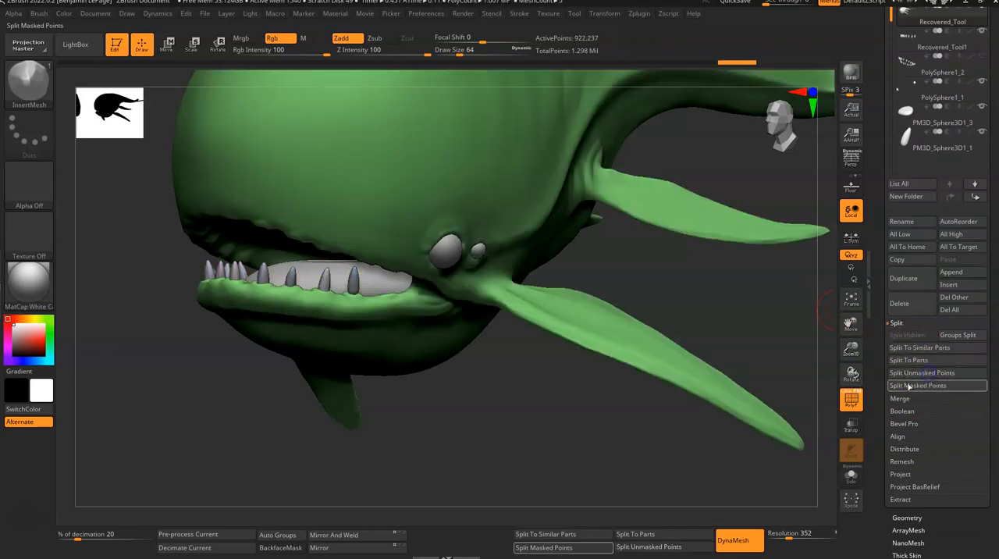
pyautogui.moveTo(633, 446); pyautogui.dragTo(736, 401)
pyautogui.click(851, 402)
pyautogui.click(849, 407)
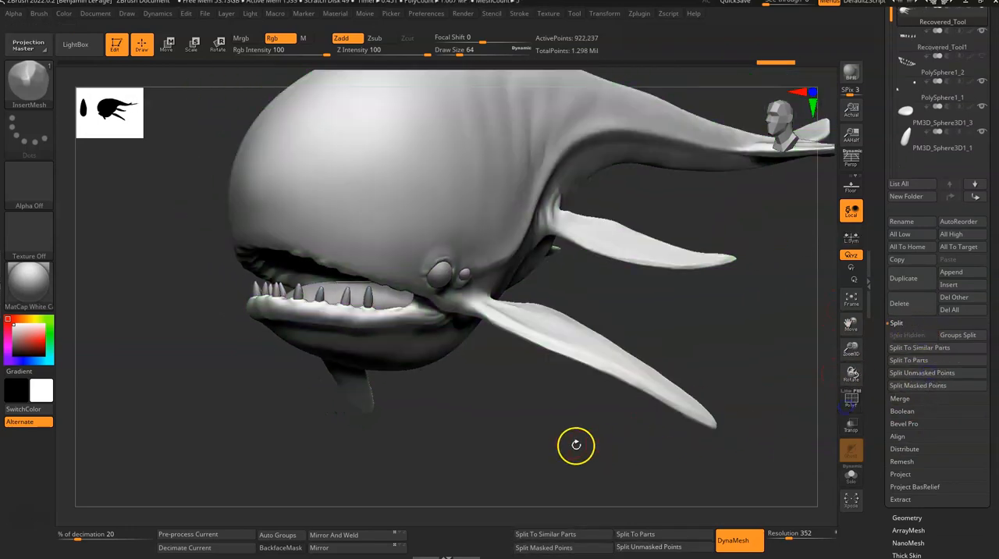
# - Check the visibility of the separated teeth subtool and inspect the lower-jaw teeth from several angles
pyautogui.keyDown('alt'); pyautogui.moveTo(556, 435); pyautogui.dragTo(583, 465); pyautogui.keyUp('alt')
pyautogui.click(980, 32)
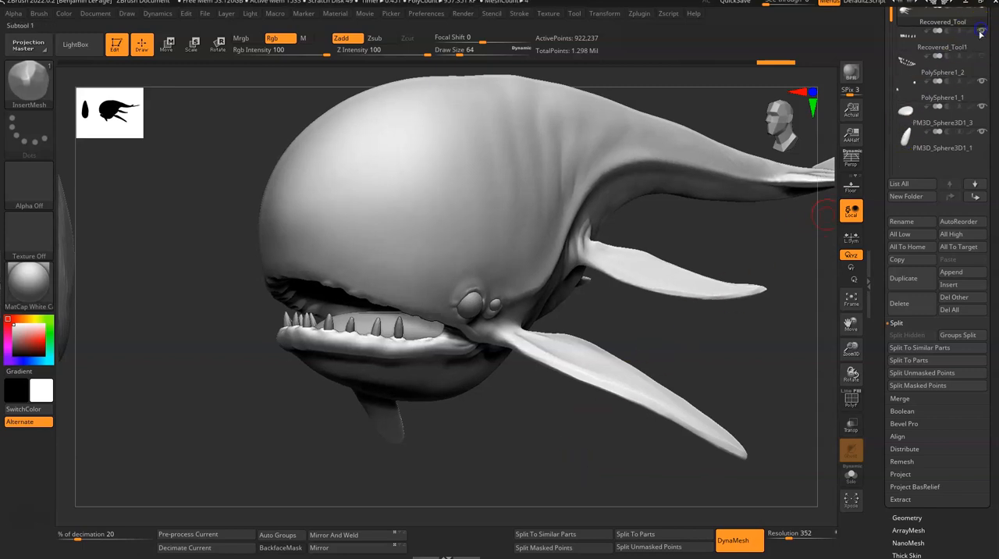
pyautogui.keyDown('alt'); pyautogui.moveTo(439, 431); pyautogui.dragTo(475, 463); pyautogui.keyUp('alt')
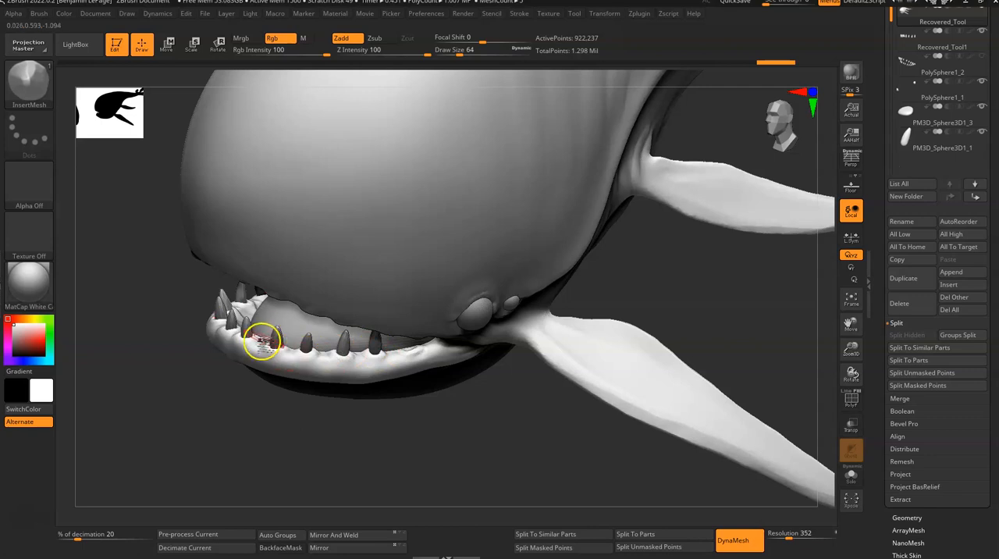
pyautogui.keyDown('ctrl'); pyautogui.moveTo(534, 448); pyautogui.dragTo(466, 420, button='right'); pyautogui.keyUp('ctrl')
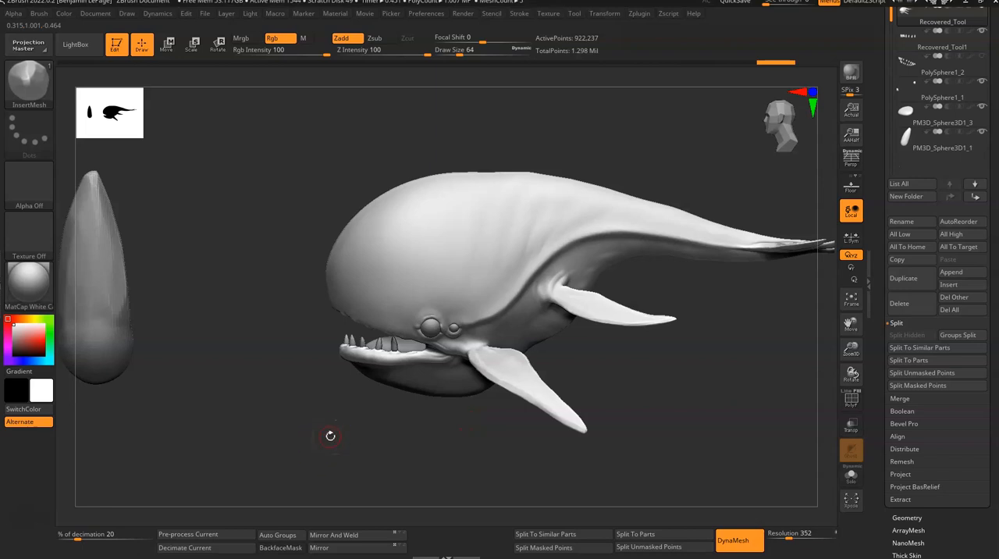
pyautogui.moveTo(629, 382); pyautogui.dragTo(489, 276, button='right')
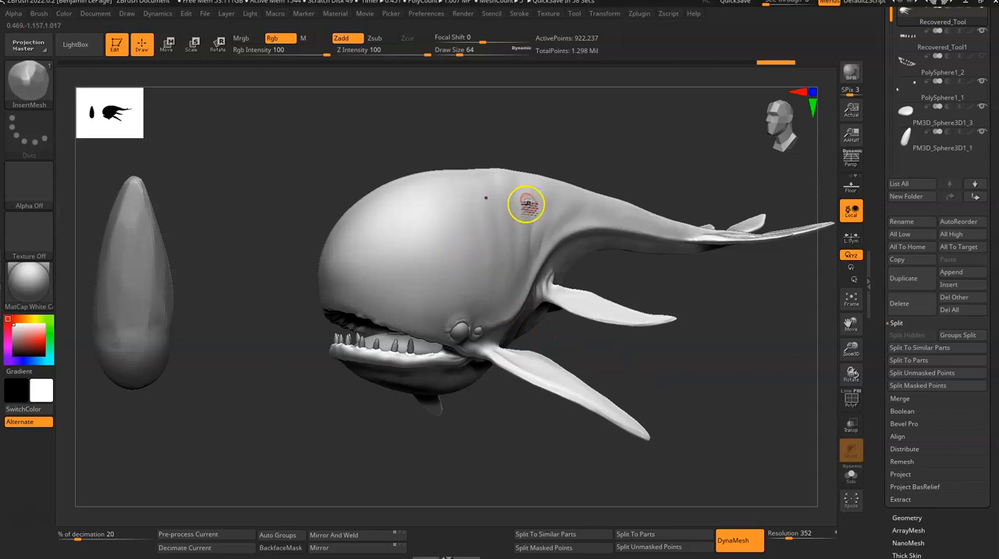
pyautogui.moveTo(729, 304); pyautogui.dragTo(703, 340, button='right')
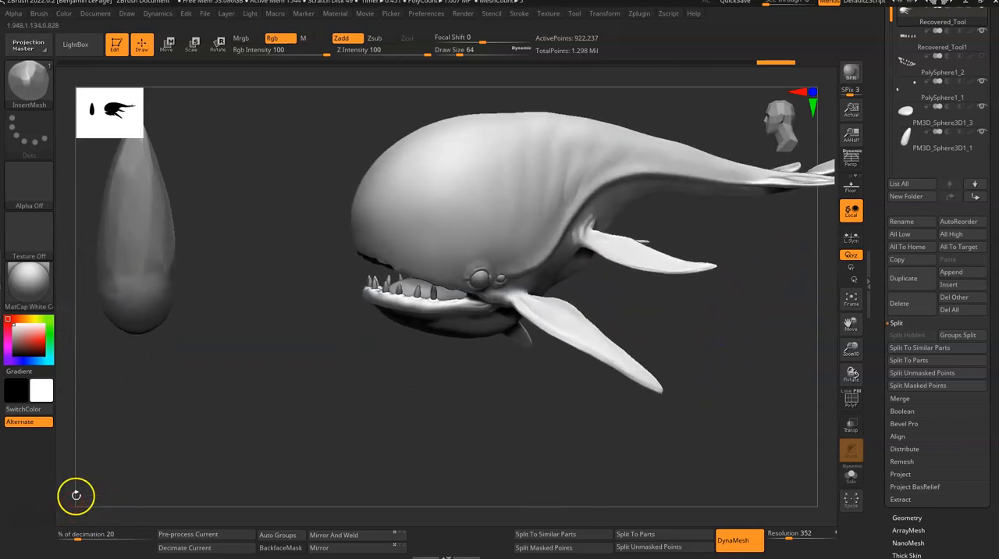